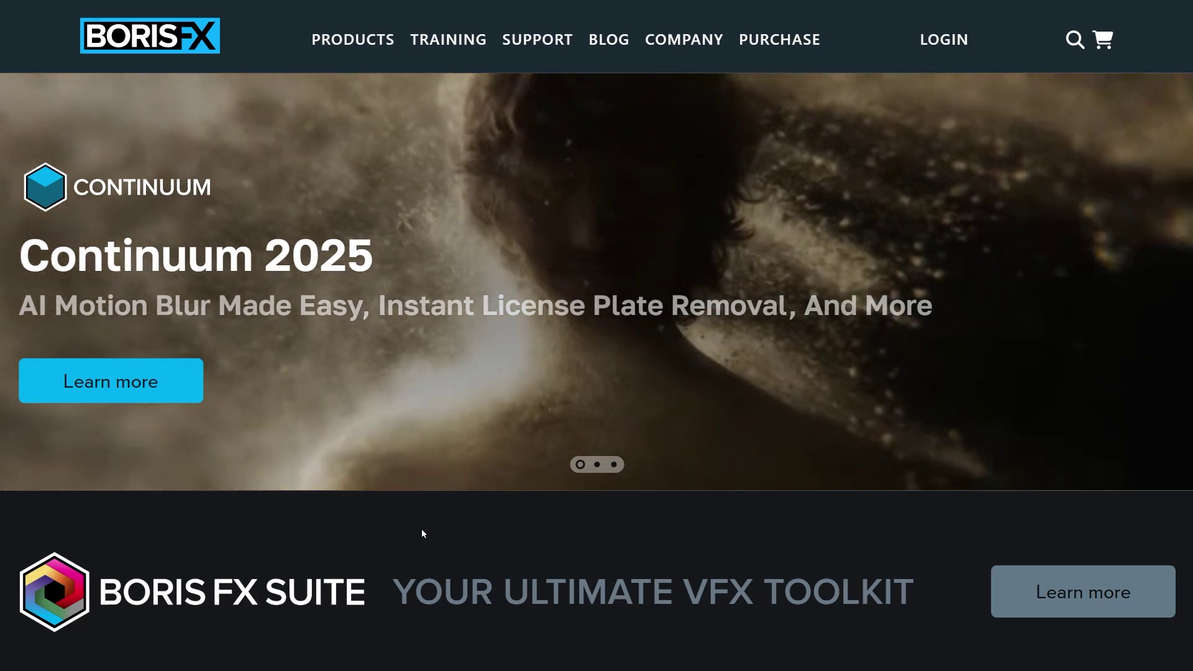
Open the Continuum 2025 product page from its banner and scroll to the transition previews.
click(197, 400)
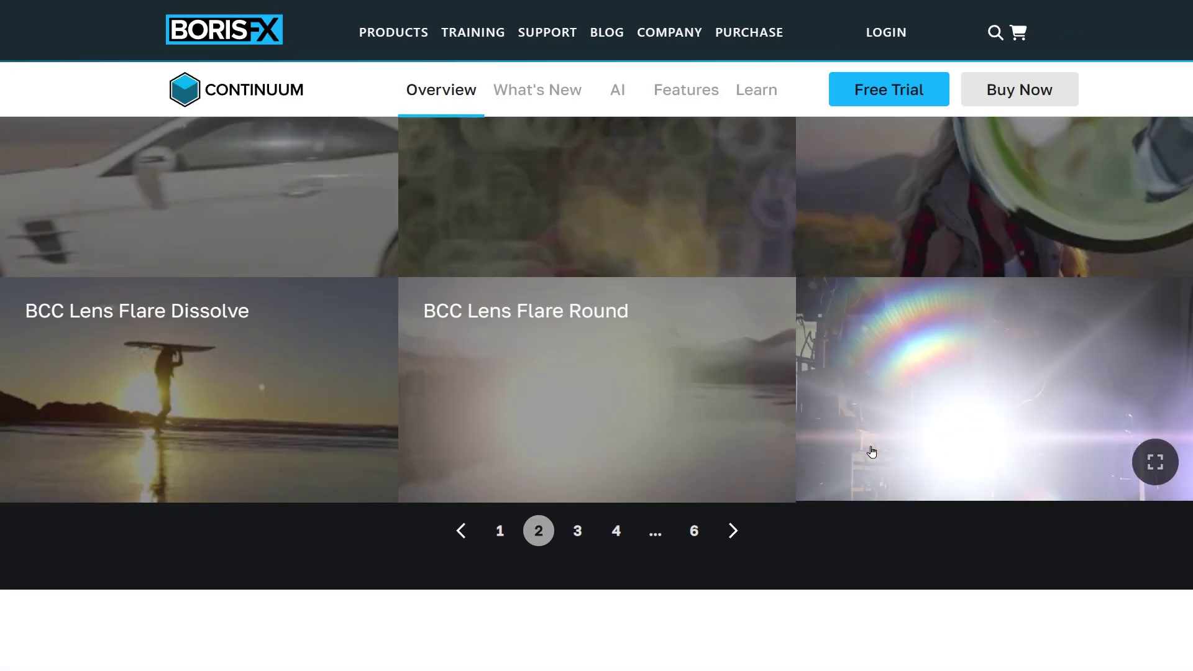
scroll(865, 456, up, 3)
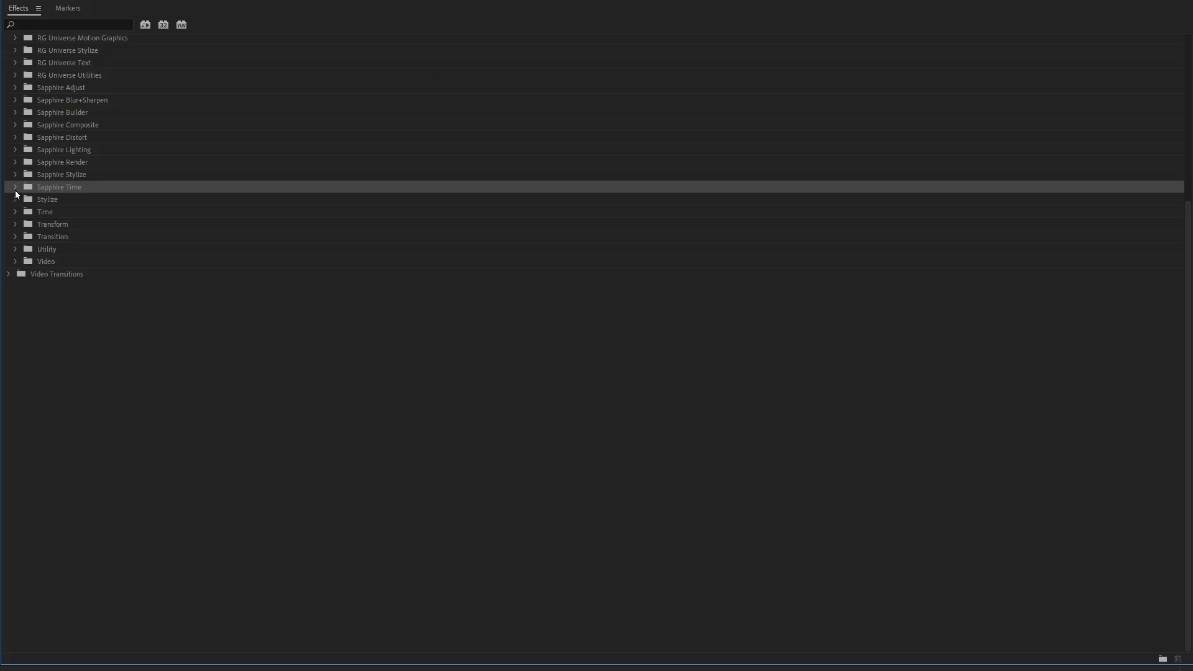
Expand the Sapphire Stylize and Adjust effect folders in the Effects panel.
click(15, 176)
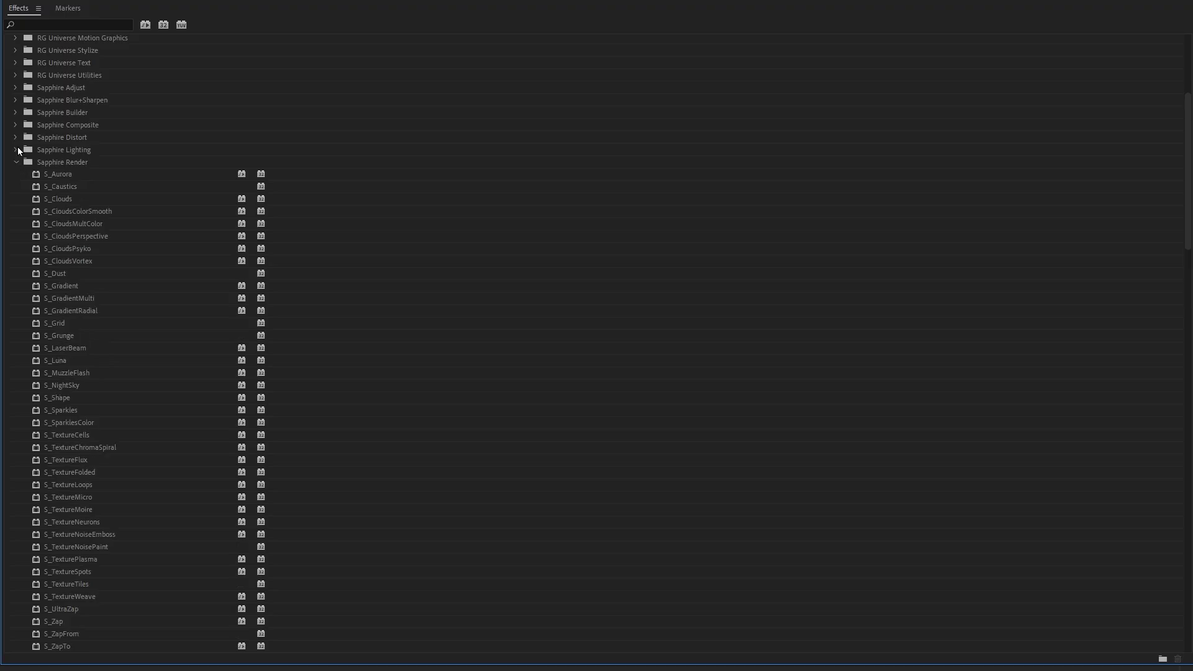
click(15, 87)
scroll(18, 218, up, 15)
Expand the BCC Warp, Transitions, Obsolete, Match Move, Lights and Blur folders.
click(16, 328)
click(15, 302)
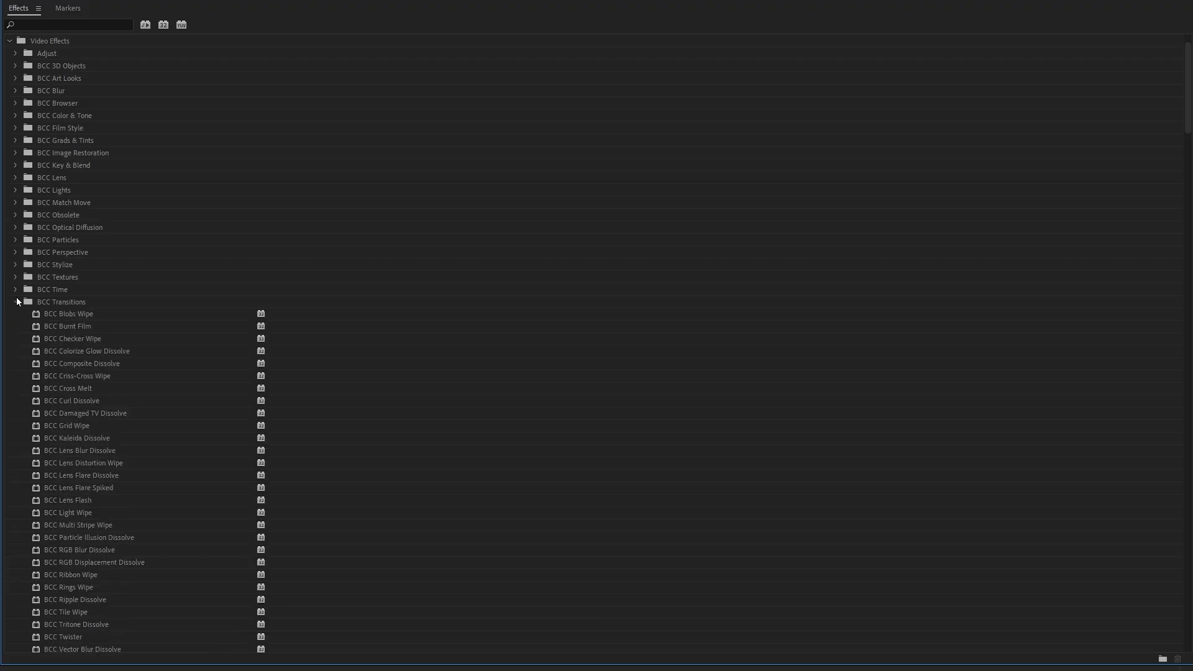
click(16, 214)
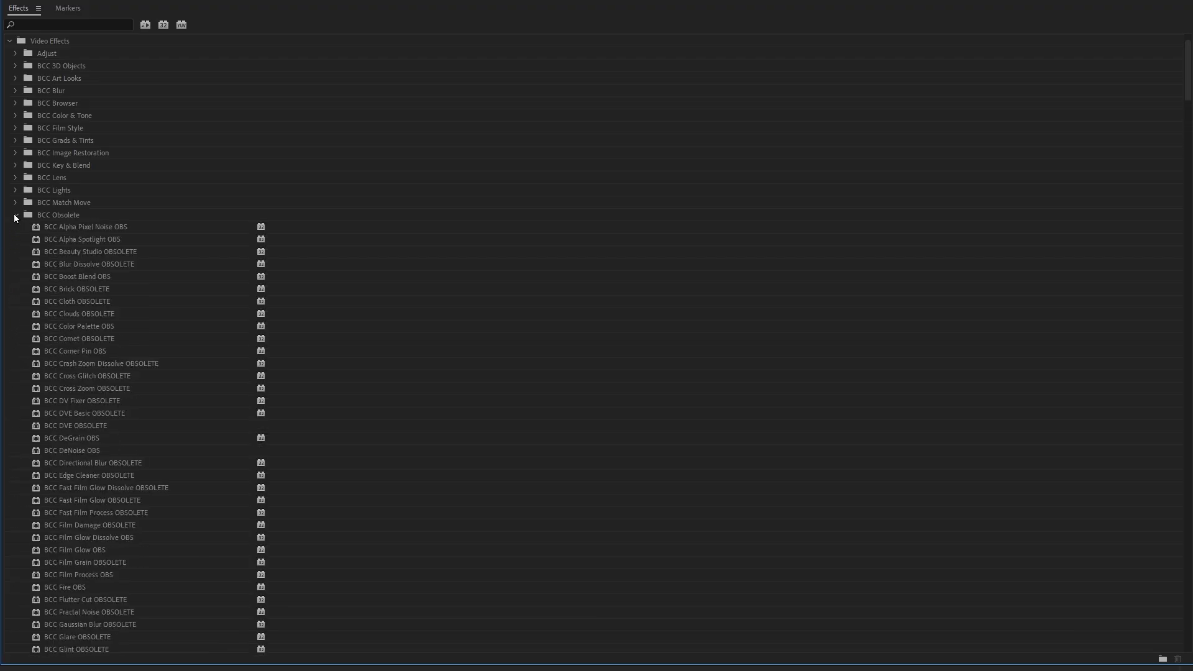
scroll(16, 230, down, 9)
scroll(20, 248, up, 8)
scroll(23, 256, up, 2)
click(16, 252)
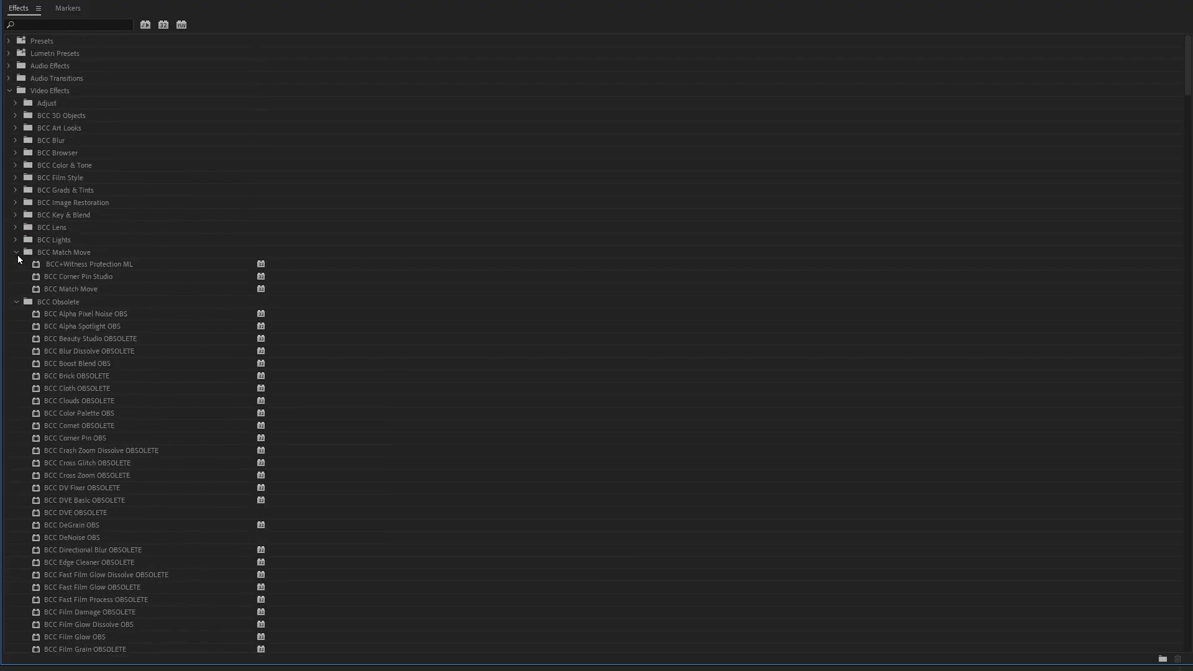
click(17, 239)
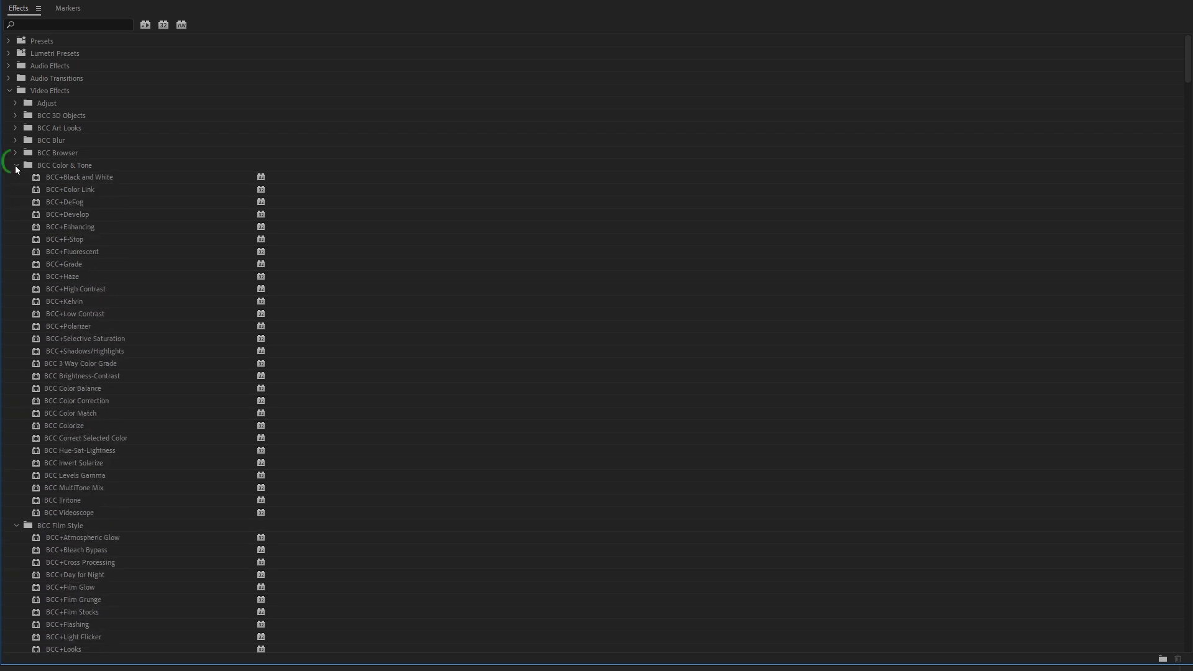
click(16, 140)
Expand BCC 3D Objects, then inspect the S_DissolveBlur, S_DissolvePuddle and BCC Tritone Dissolve transitions.
click(16, 115)
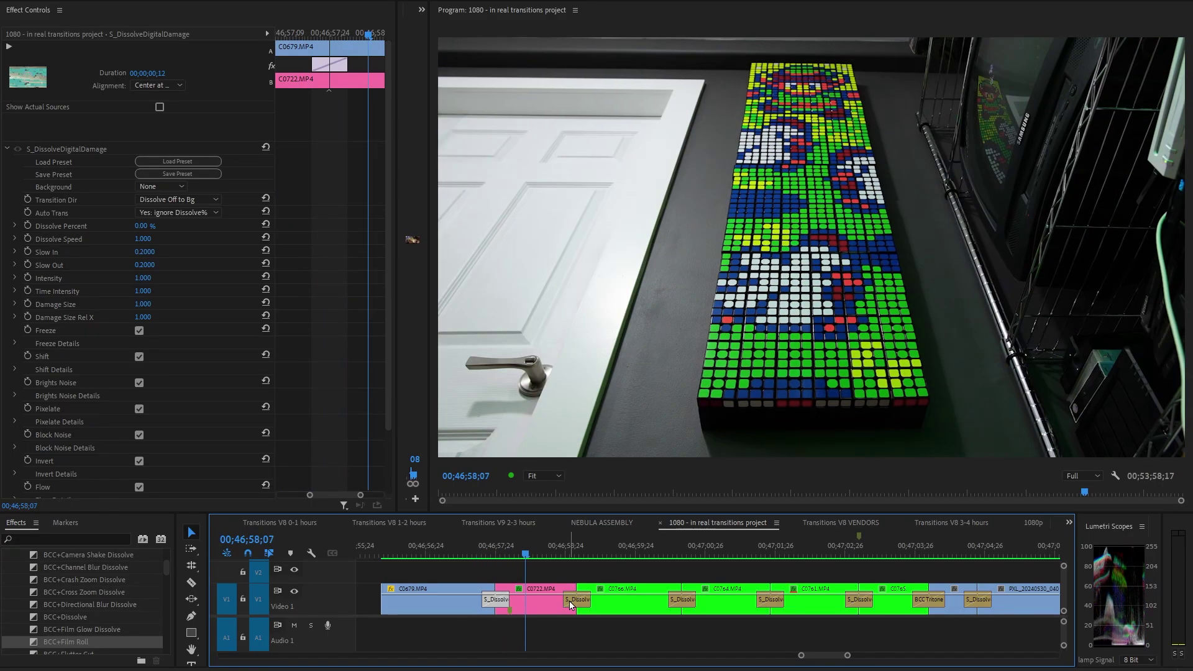
click(682, 600)
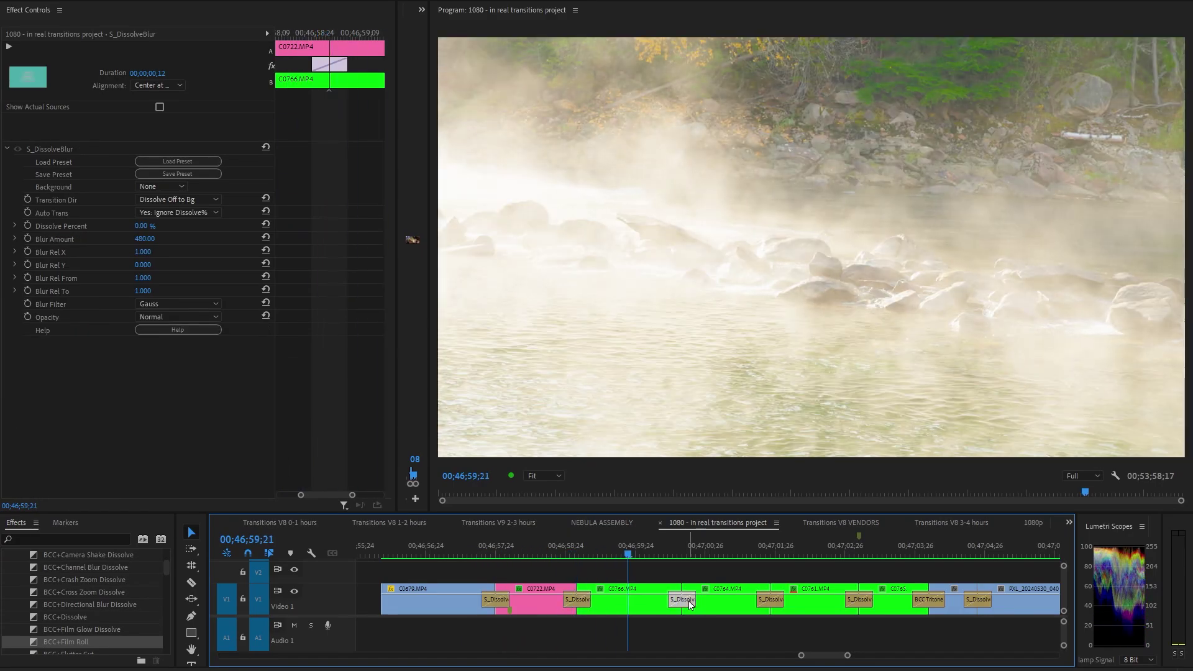
click(770, 599)
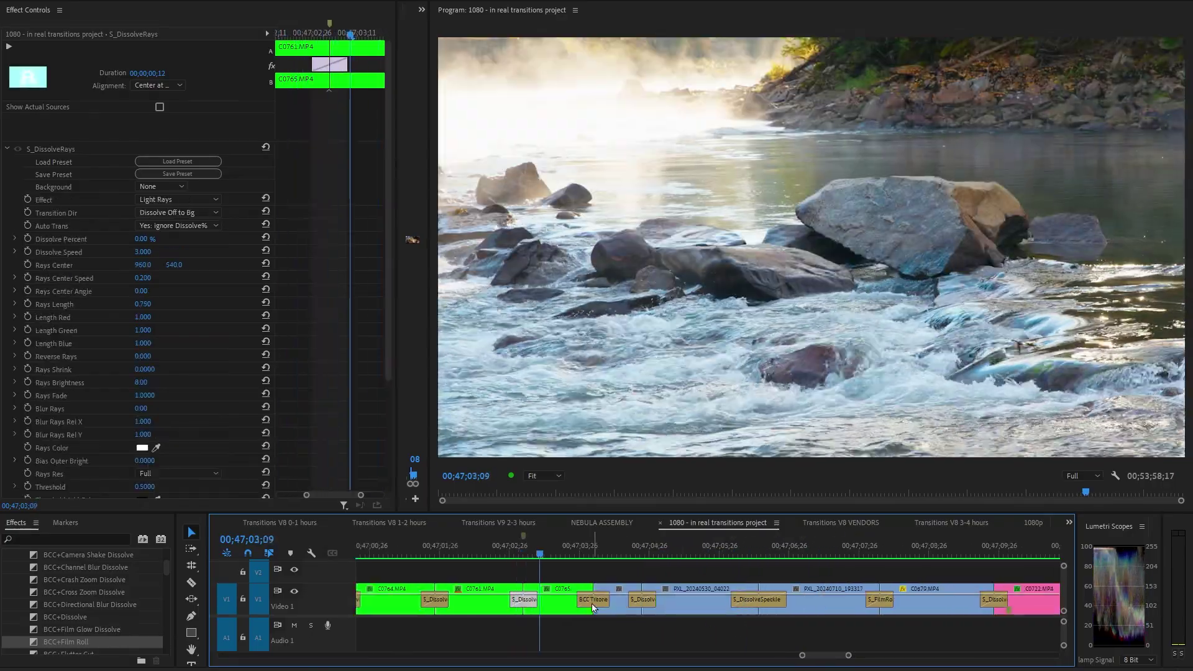
click(594, 599)
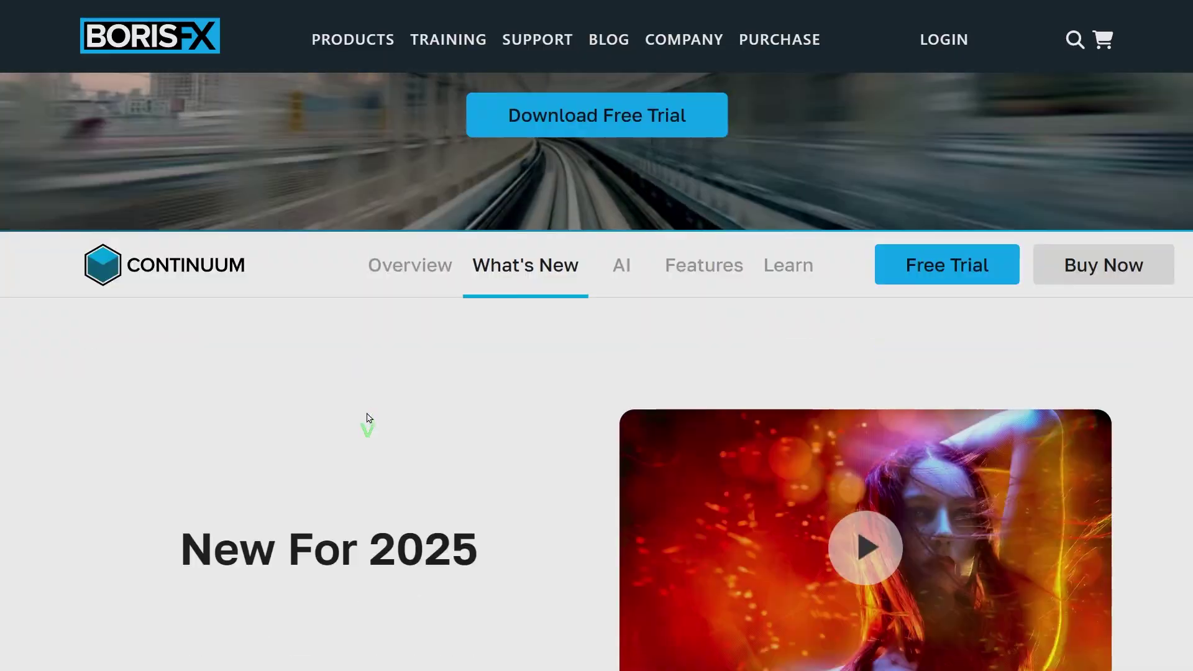
Scroll the Continuum What's New page past Motion Blur ML and New Transitions to Updated Effects.
scroll(368, 421, down, 2)
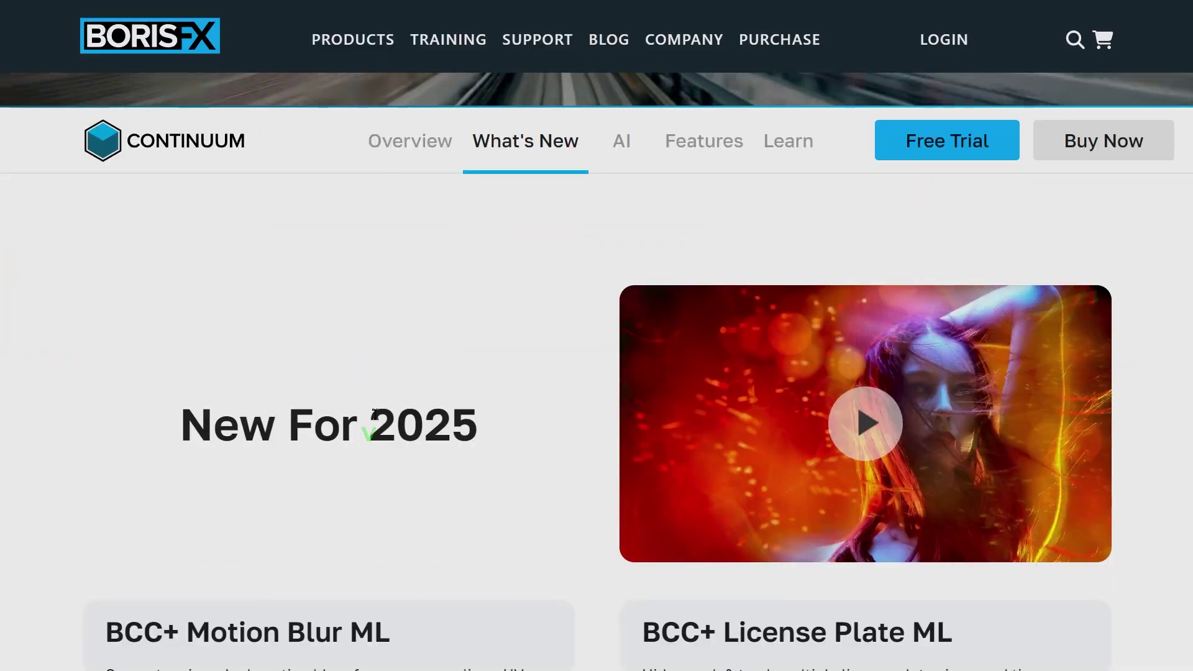
scroll(353, 410, down, 2)
scroll(366, 418, down, 9)
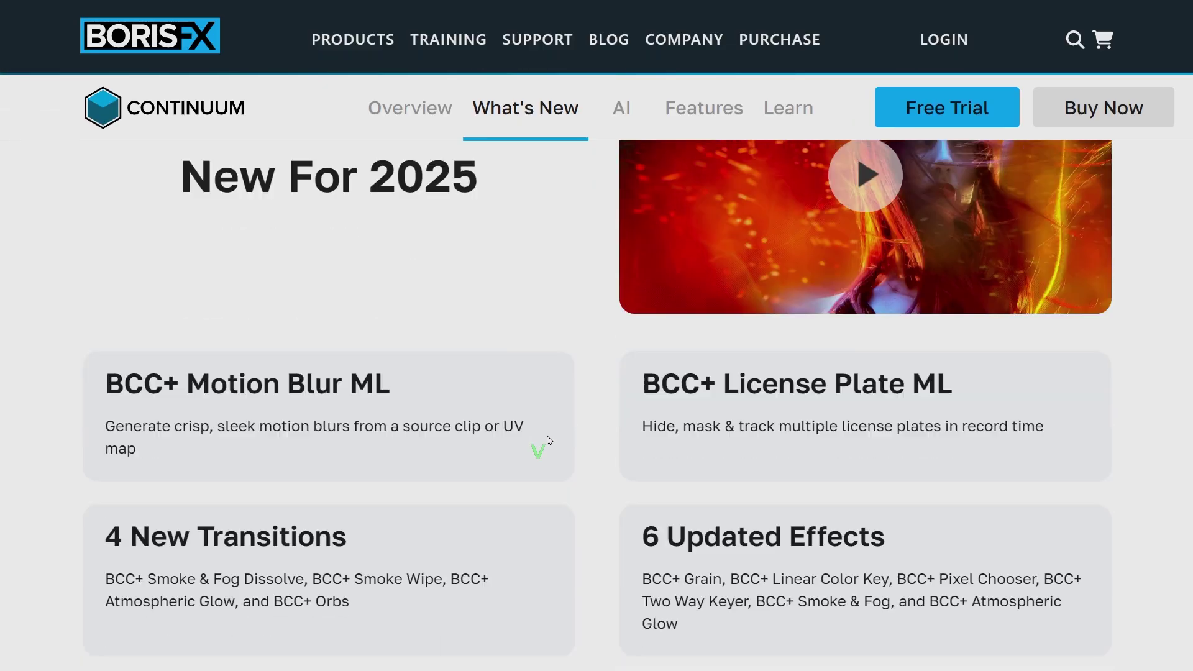
scroll(578, 469, down, 5)
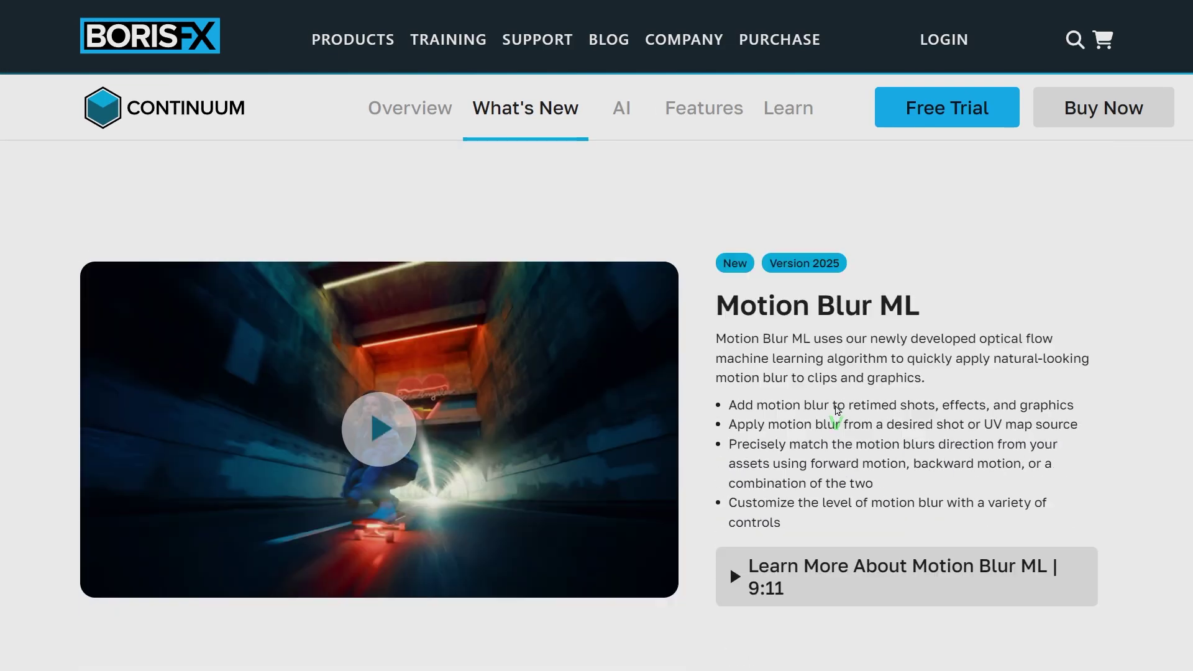
scroll(729, 504, down, 6)
scroll(490, 522, up, 20)
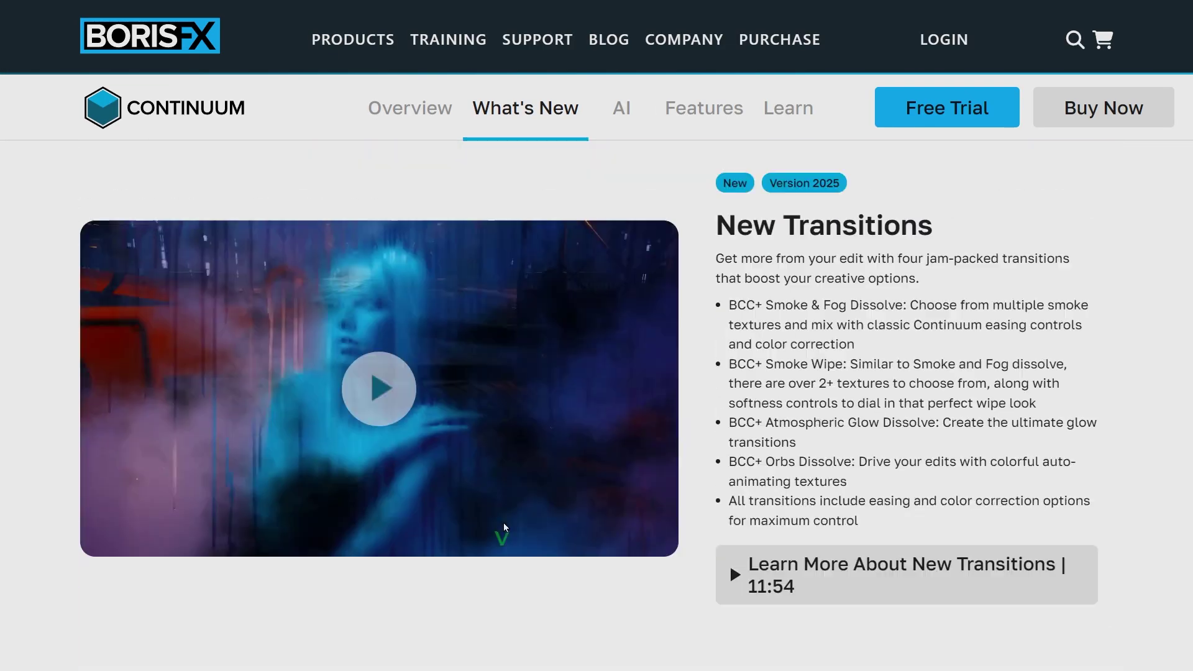
scroll(503, 522, down, 3)
scroll(501, 525, up, 3)
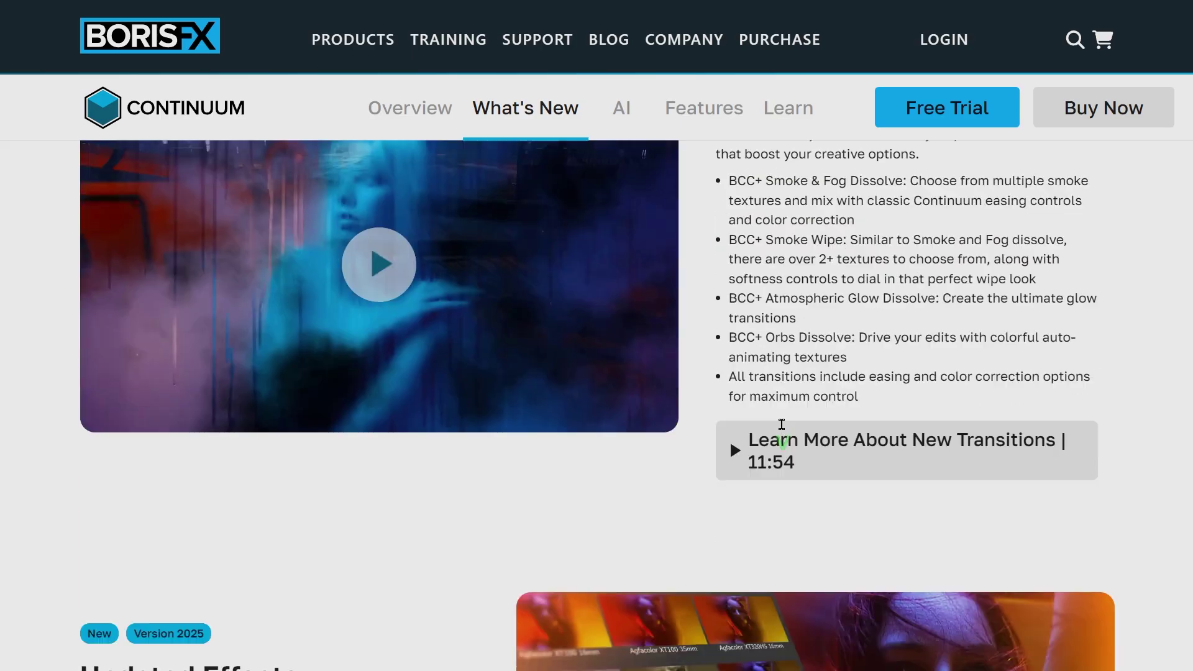
scroll(453, 427, down, 4)
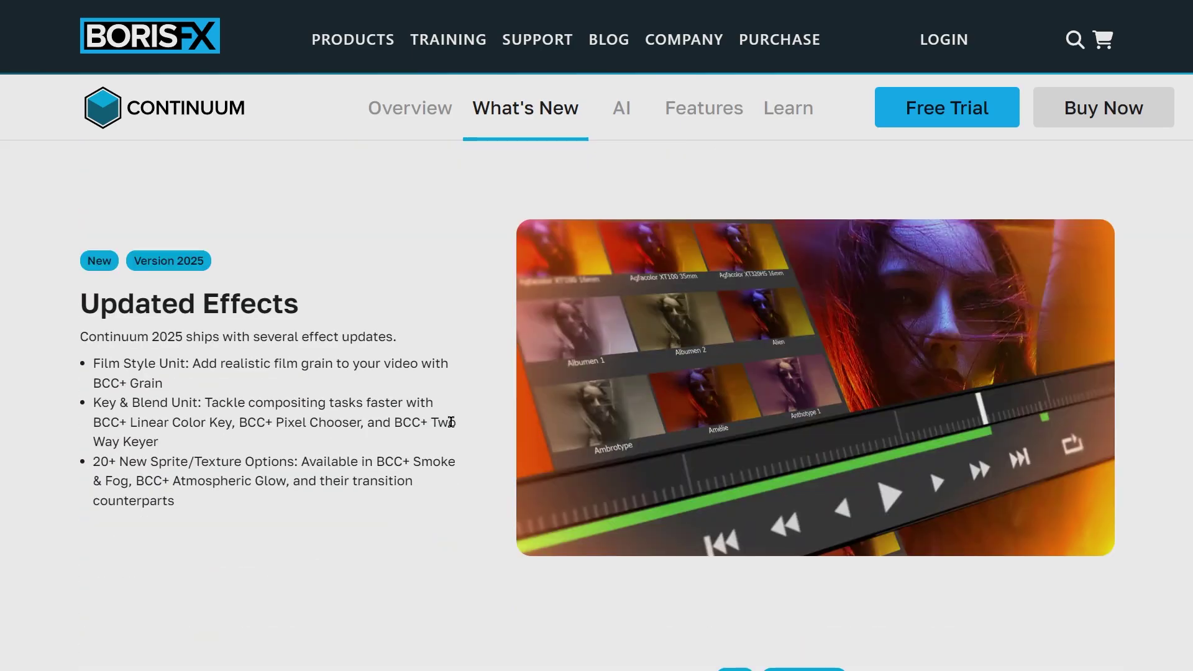
scroll(451, 422, down, 8)
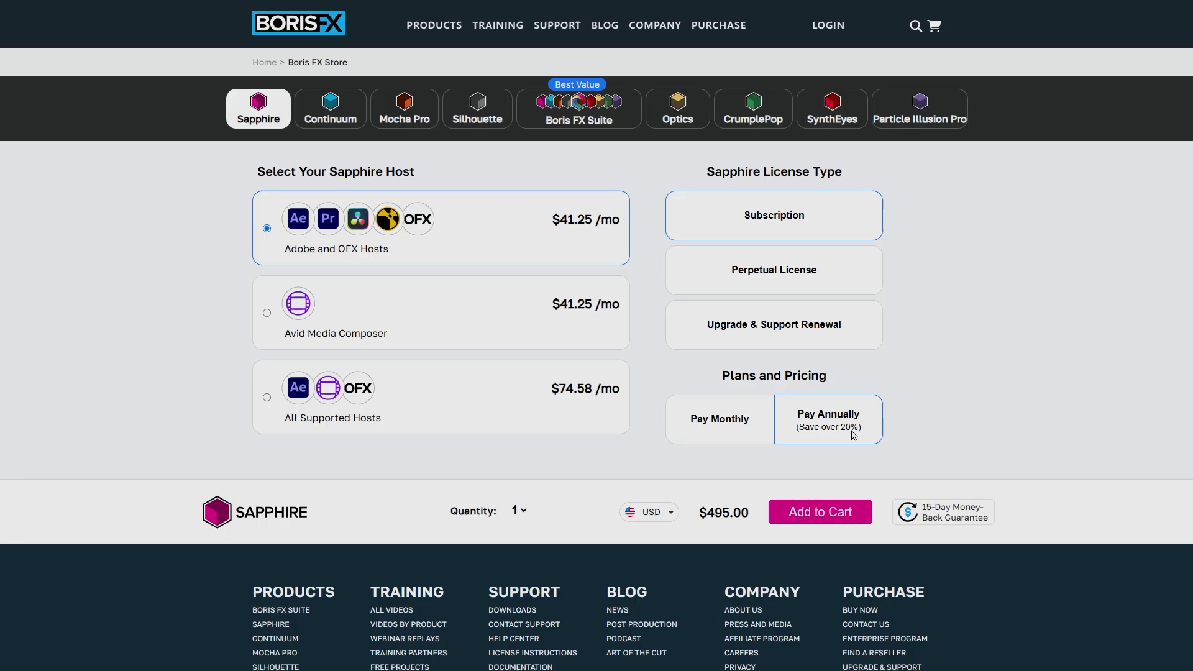
Compare both stores' monthly prices, then switch to perpetual: Continuum $995, Sapphire $1,695.
click(732, 432)
click(808, 278)
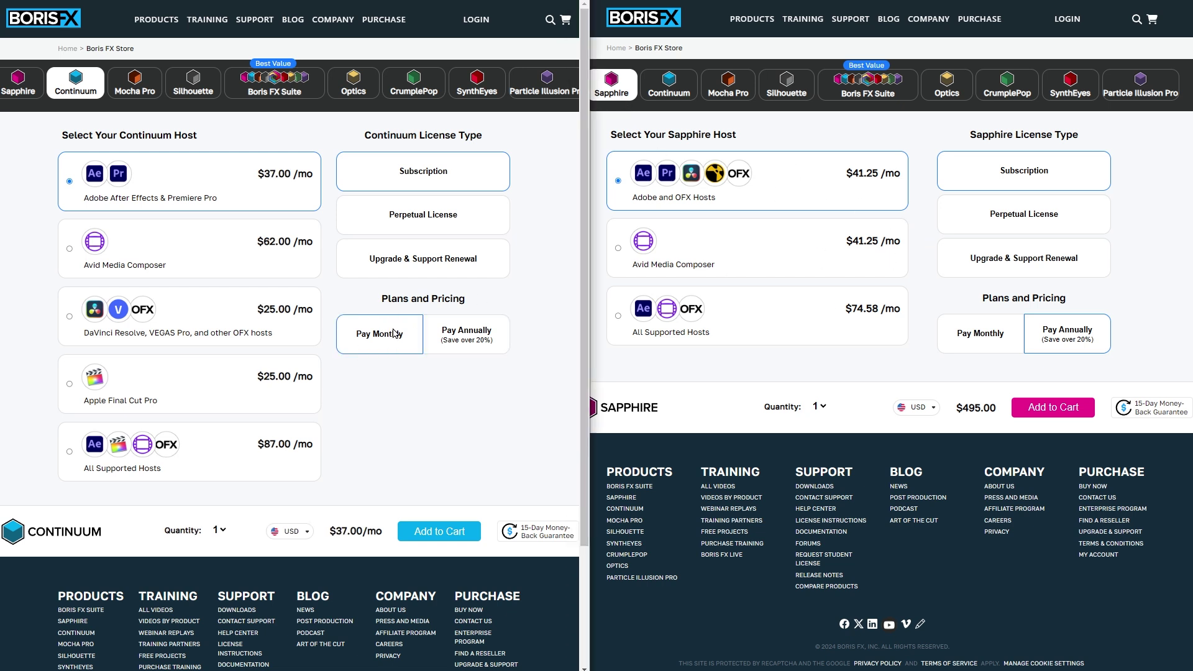
click(988, 340)
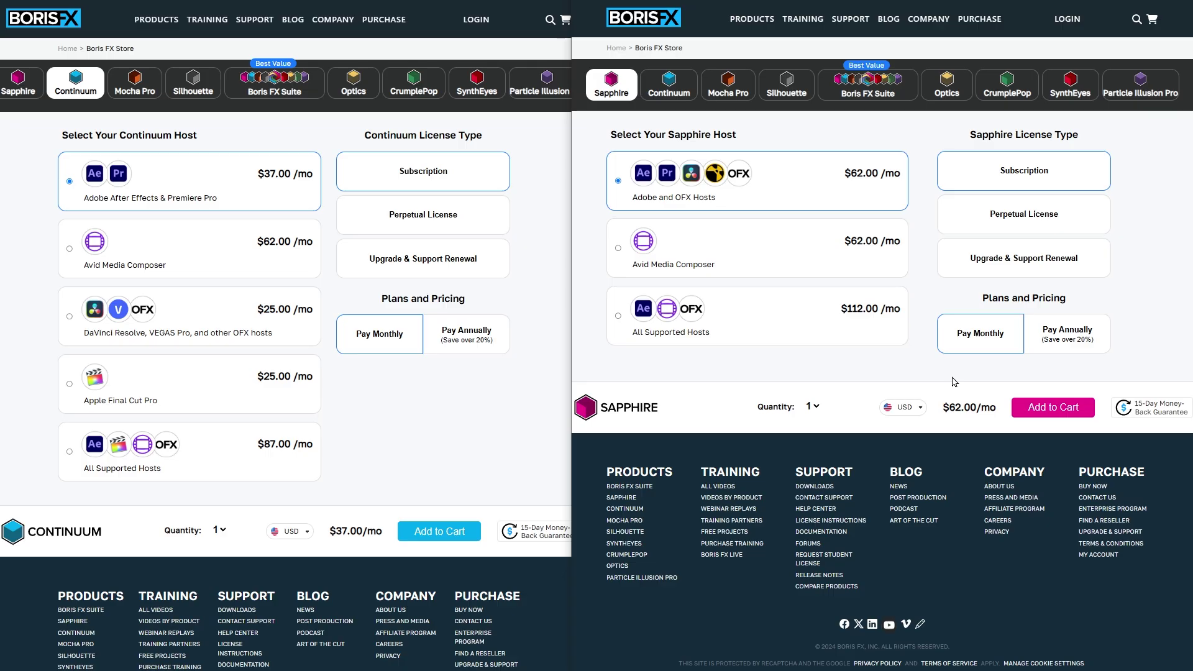
click(481, 225)
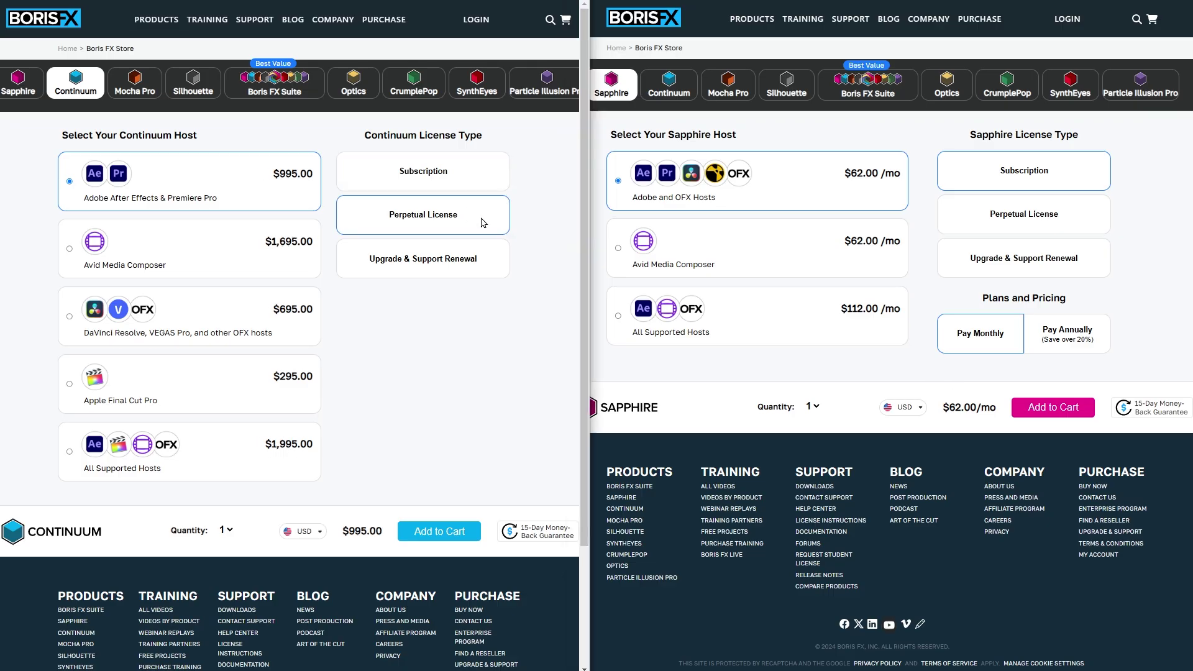
click(1097, 226)
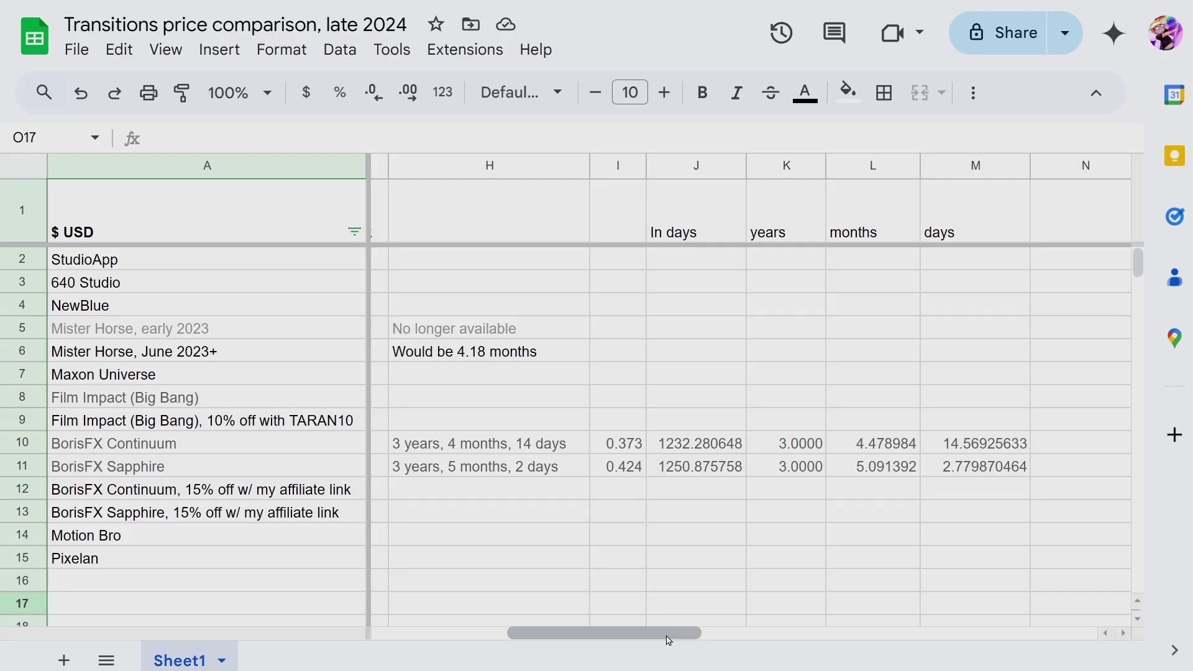
Highlight and then deselect the break-even notes in the price comparison spreadsheet.
drag(586, 640, 452, 642)
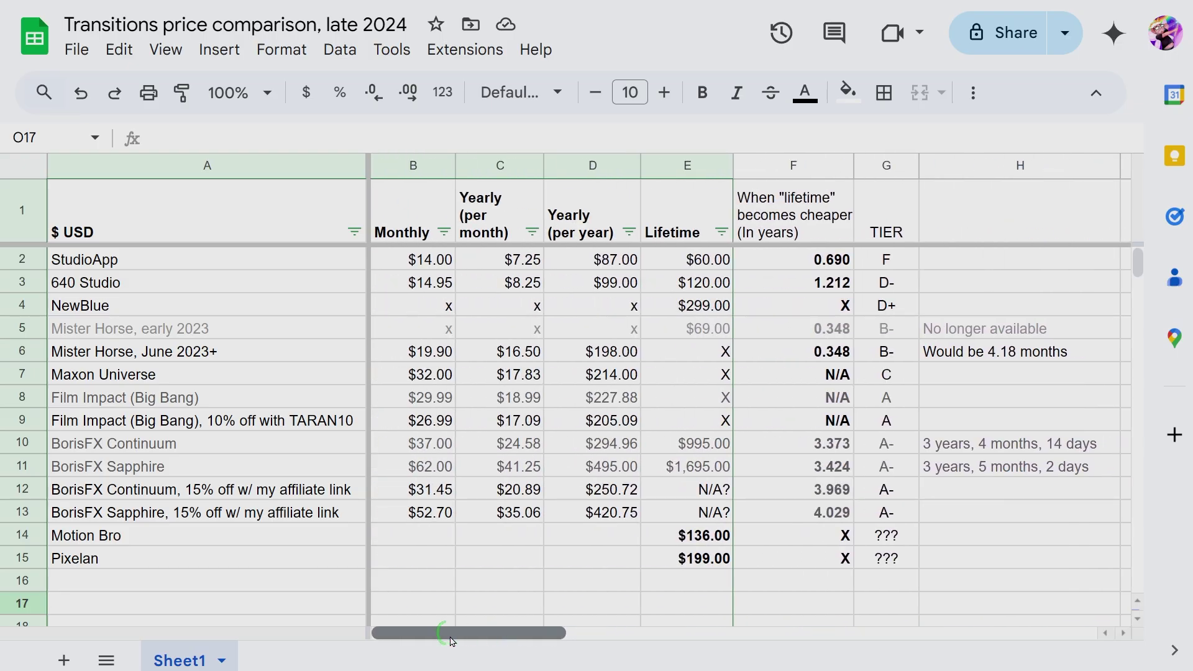
drag(1035, 449, 1038, 467)
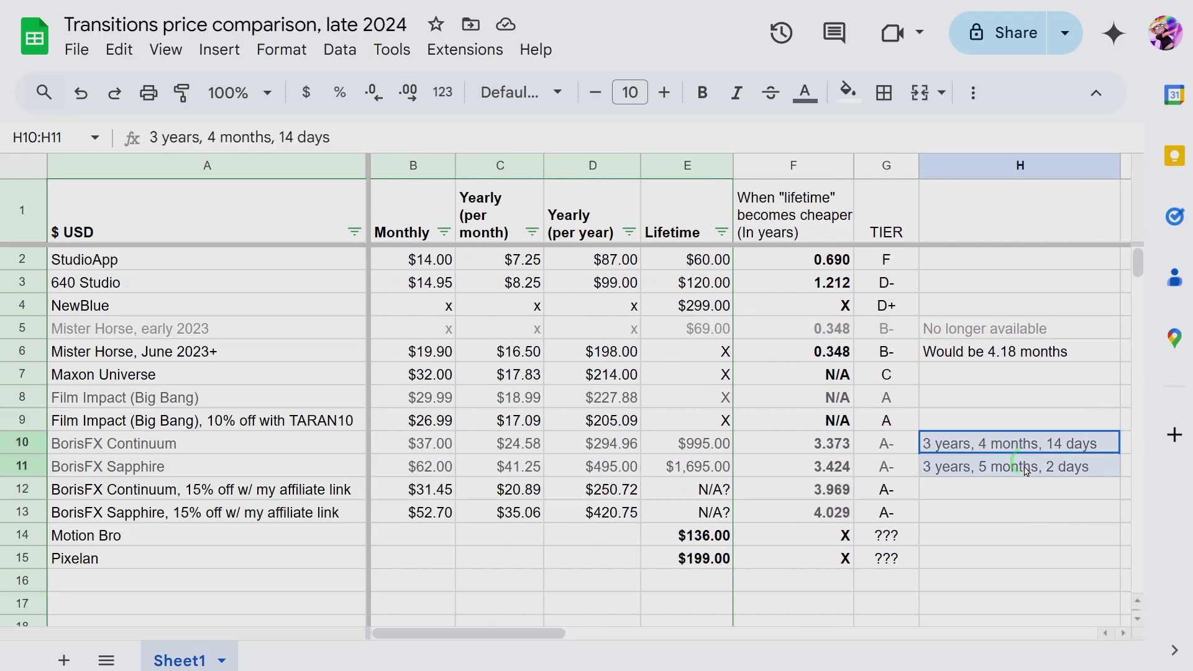
click(1048, 577)
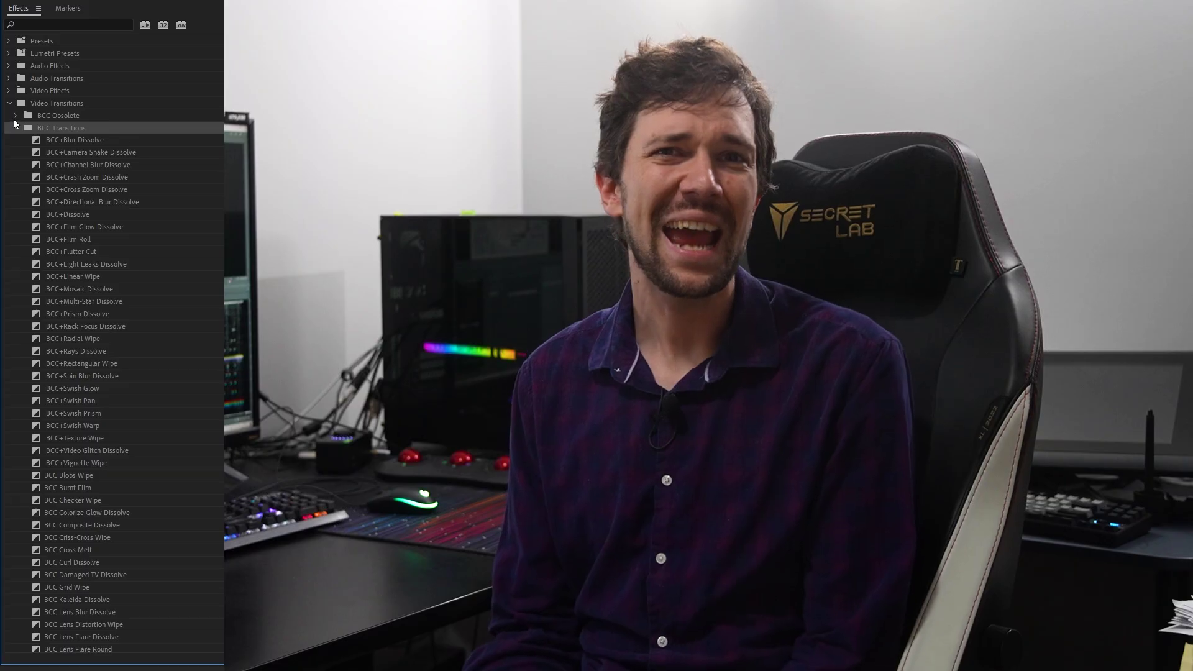
Collapse the BCC Obsolete folder and scroll down through the BCC Transitions list.
click(16, 116)
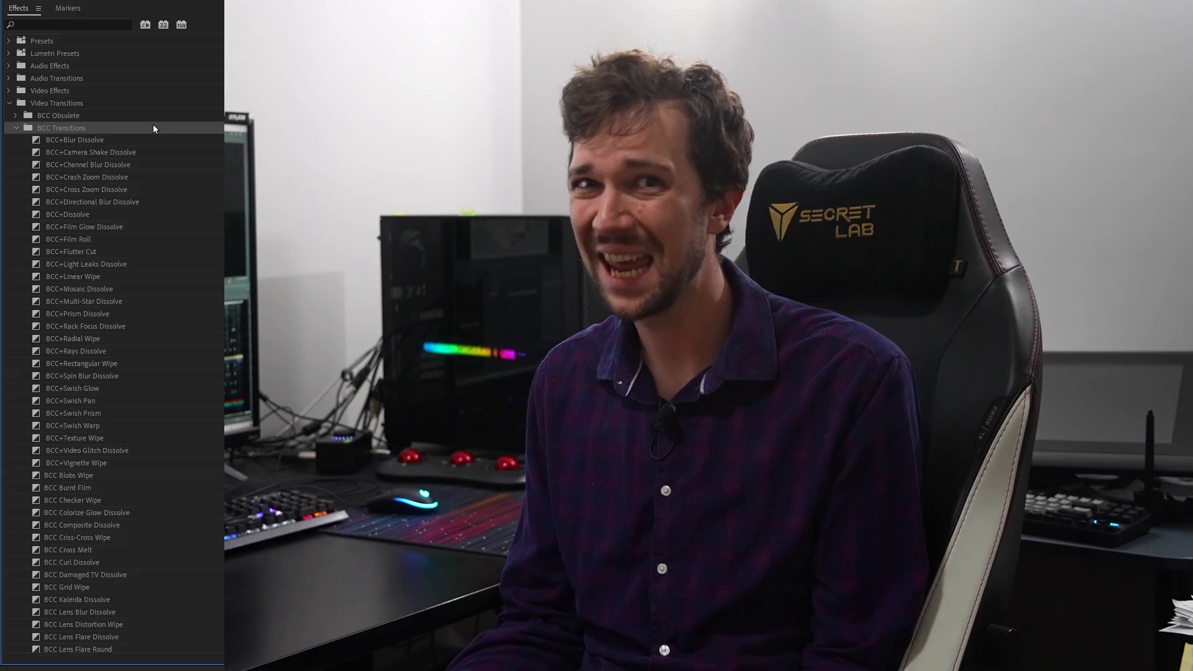
scroll(154, 125, down, 5)
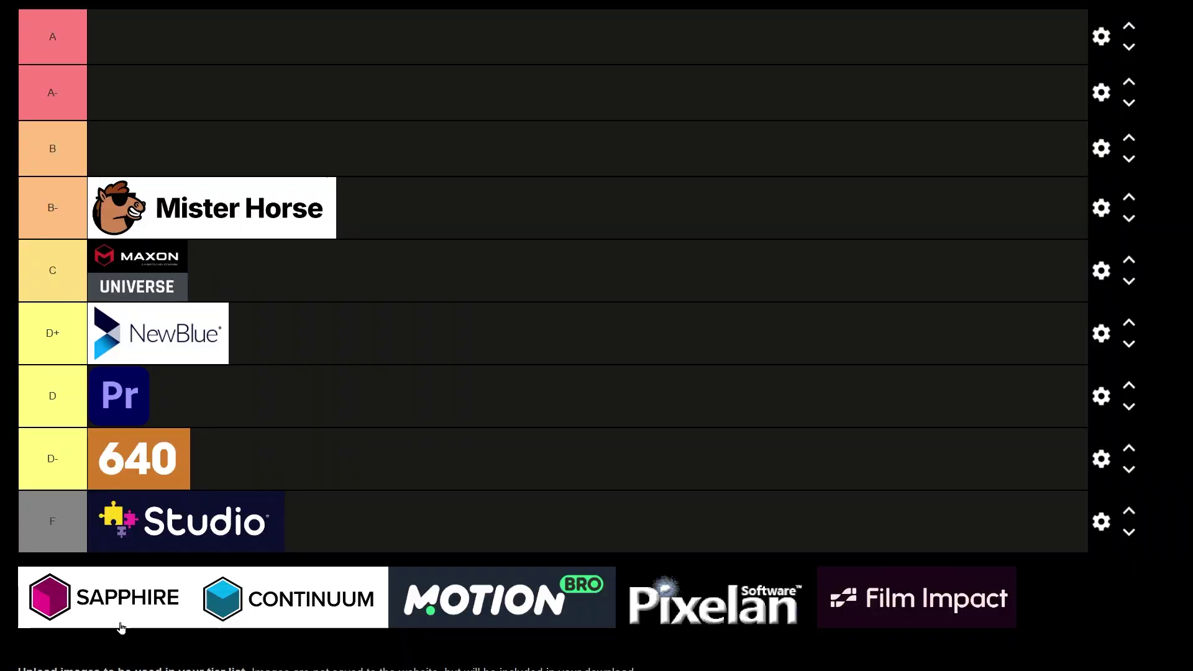
Place Sapphire and Continuum side by side in the A- tier, then browse the Film Impact homepage.
drag(118, 600, 214, 103)
drag(158, 623, 404, 117)
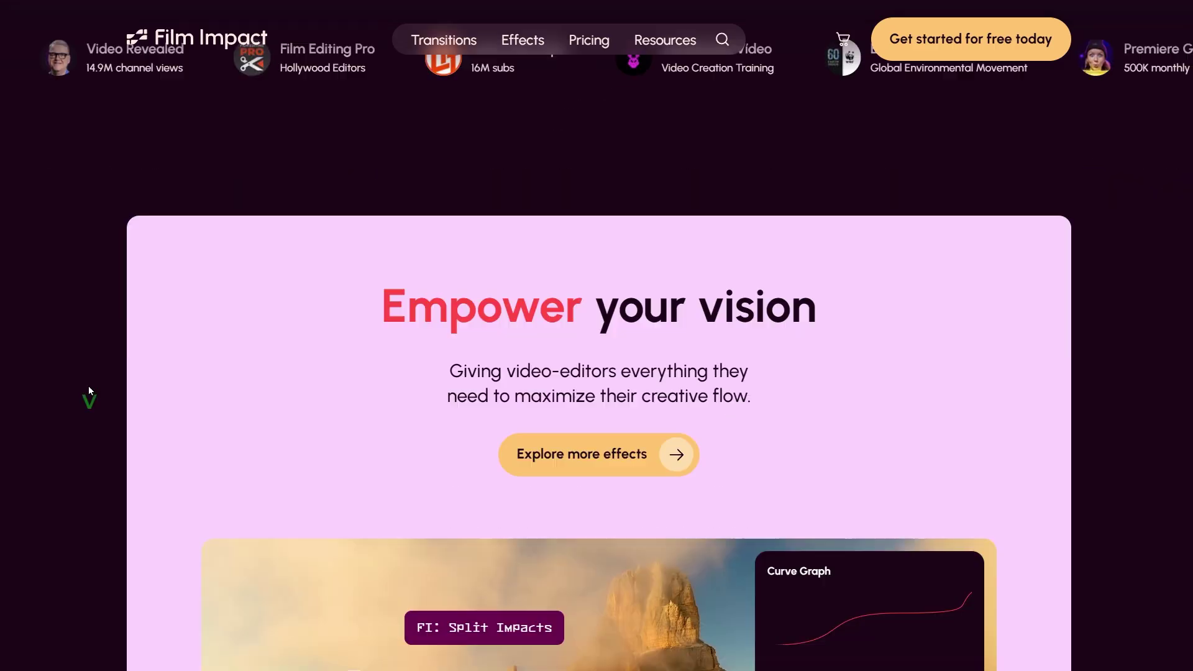
scroll(87, 398, down, 6)
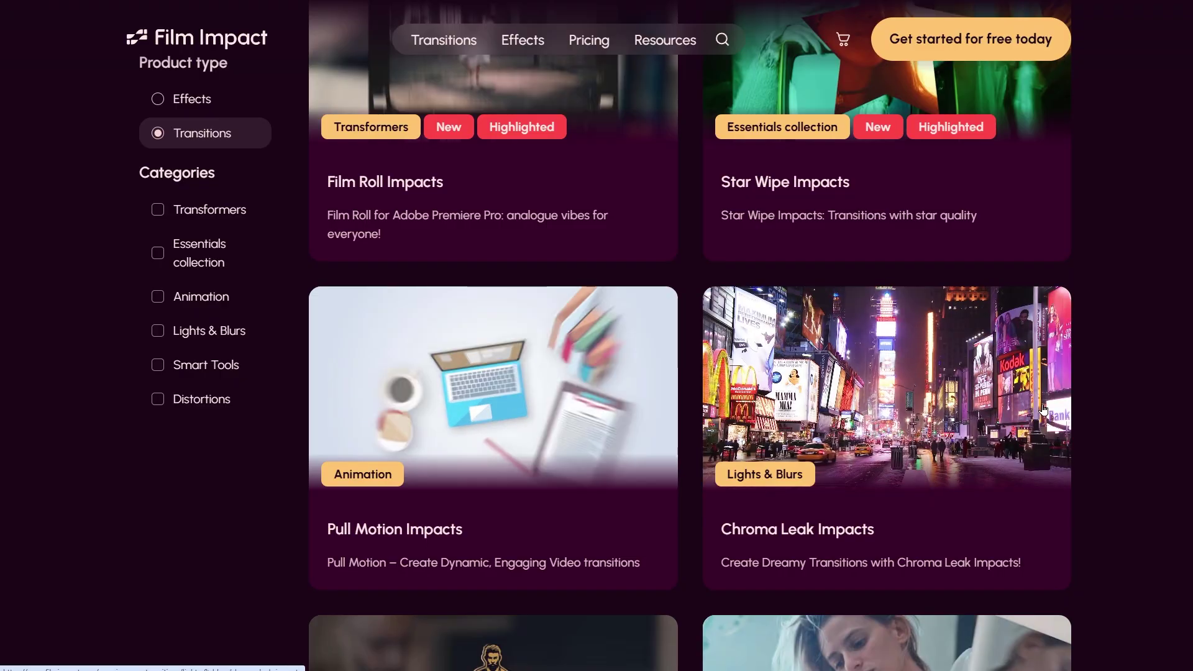
scroll(1043, 410, down, 5)
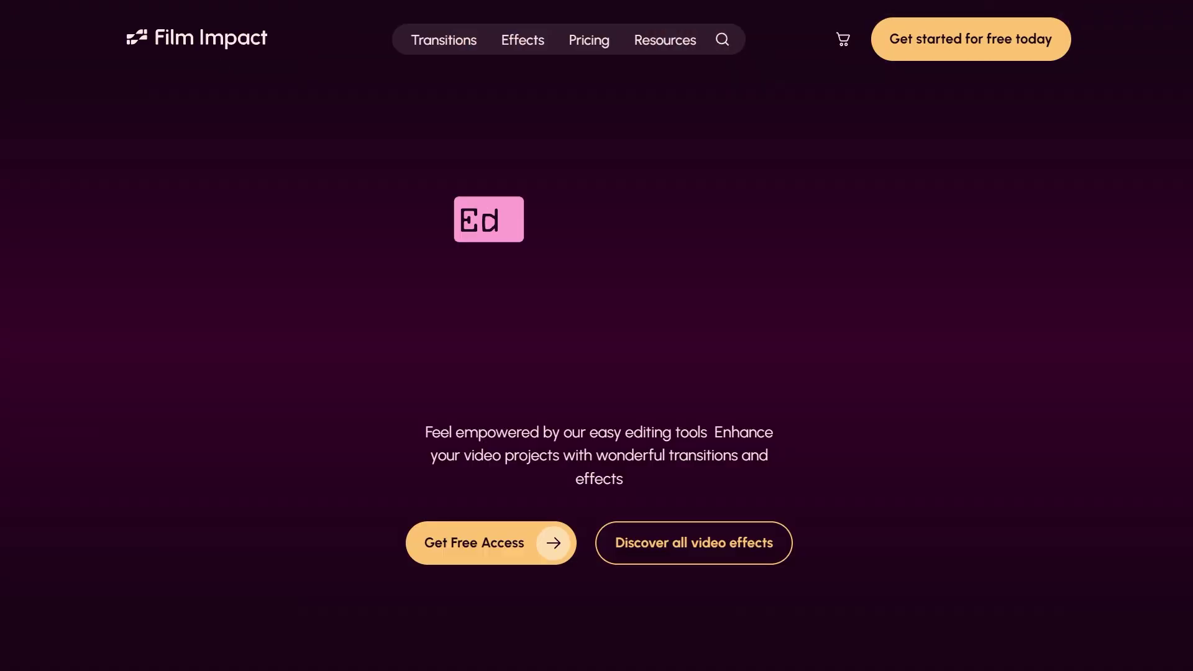